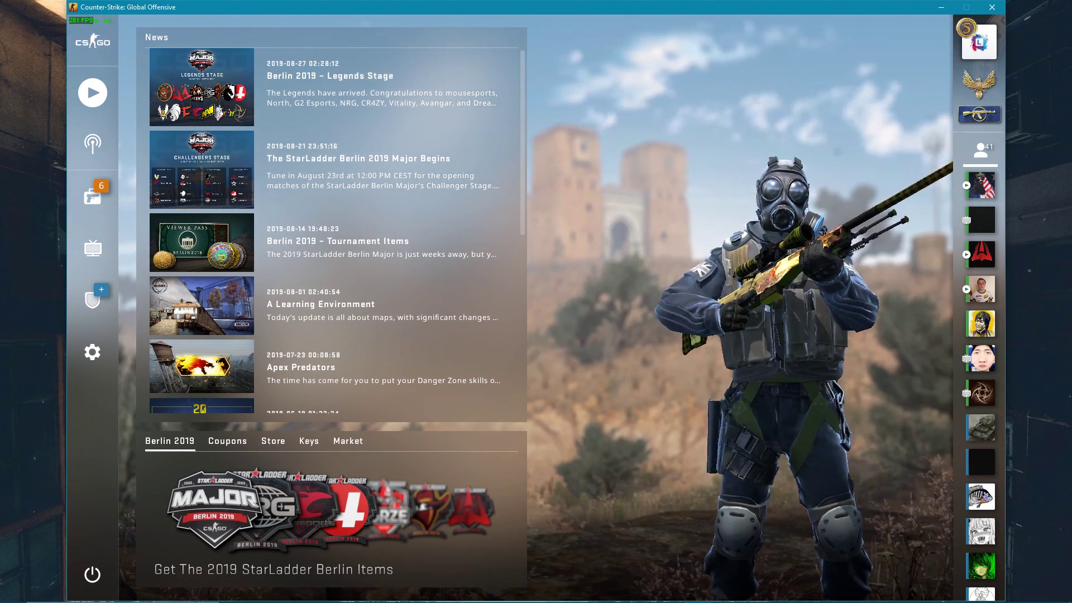
Open the game's video settings and review the basic and advanced video options
click(92, 352)
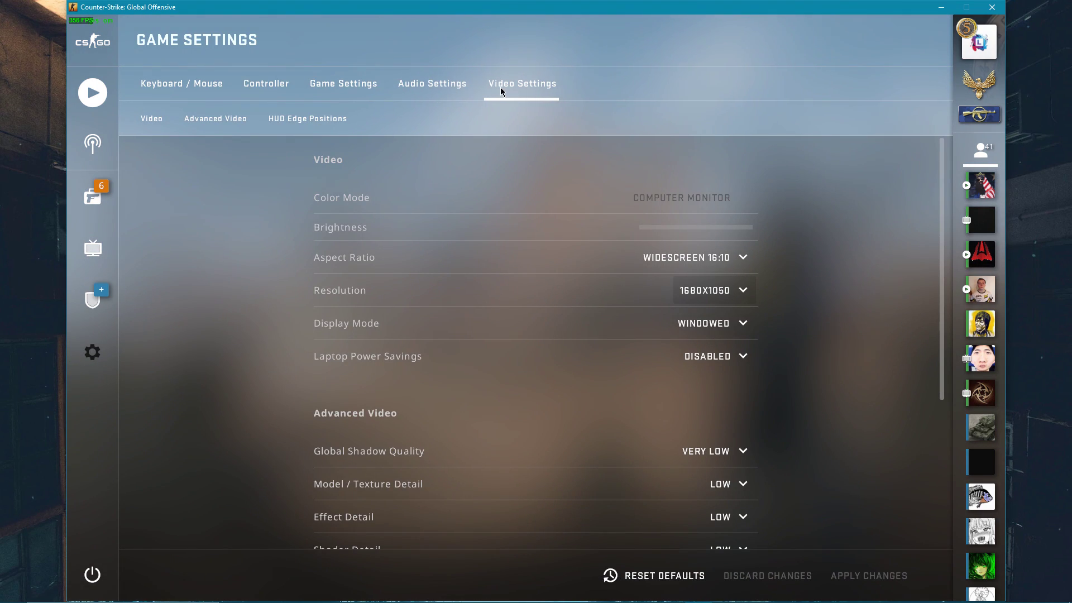
scroll(845, 199, down, 1)
scroll(846, 196, down, 4)
scroll(876, 225, up, 1)
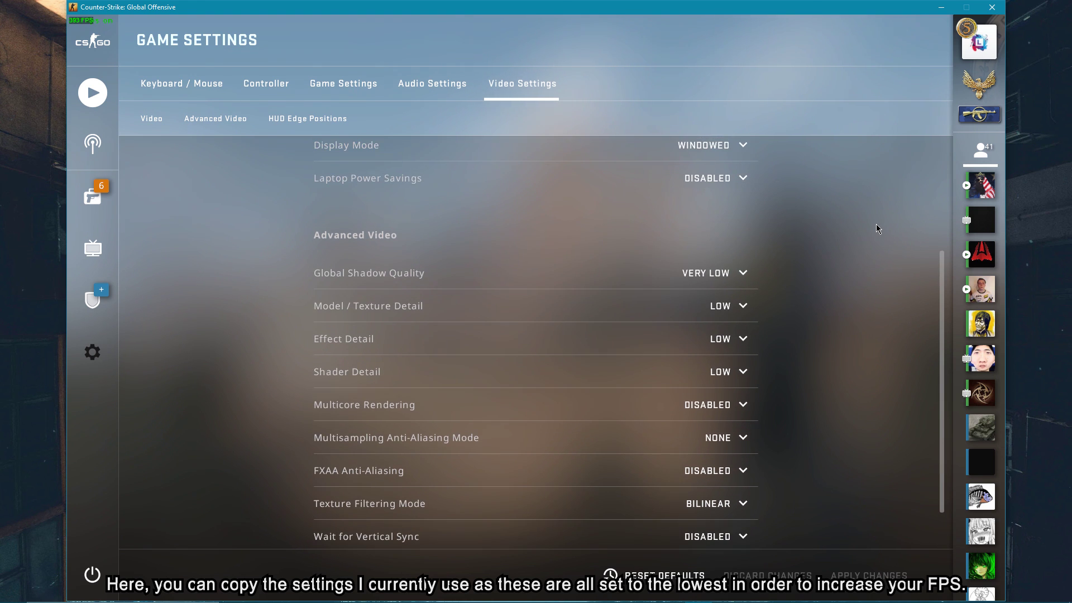
scroll(877, 224, down, 1)
scroll(877, 226, up, 4)
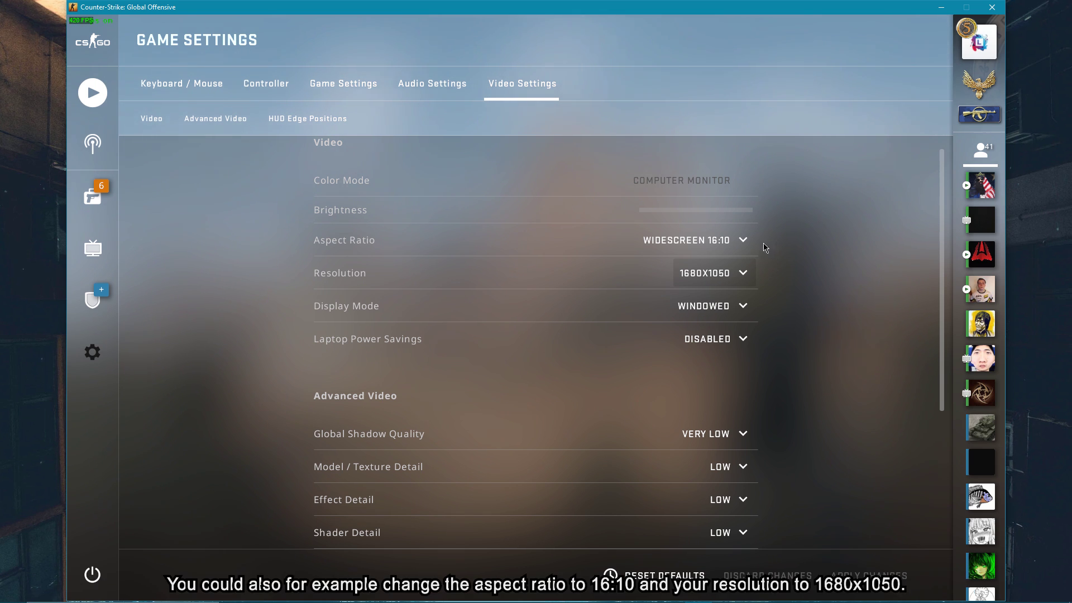
Examine the available aspect ratio and resolution choices and the rest of the advanced video options
click(749, 241)
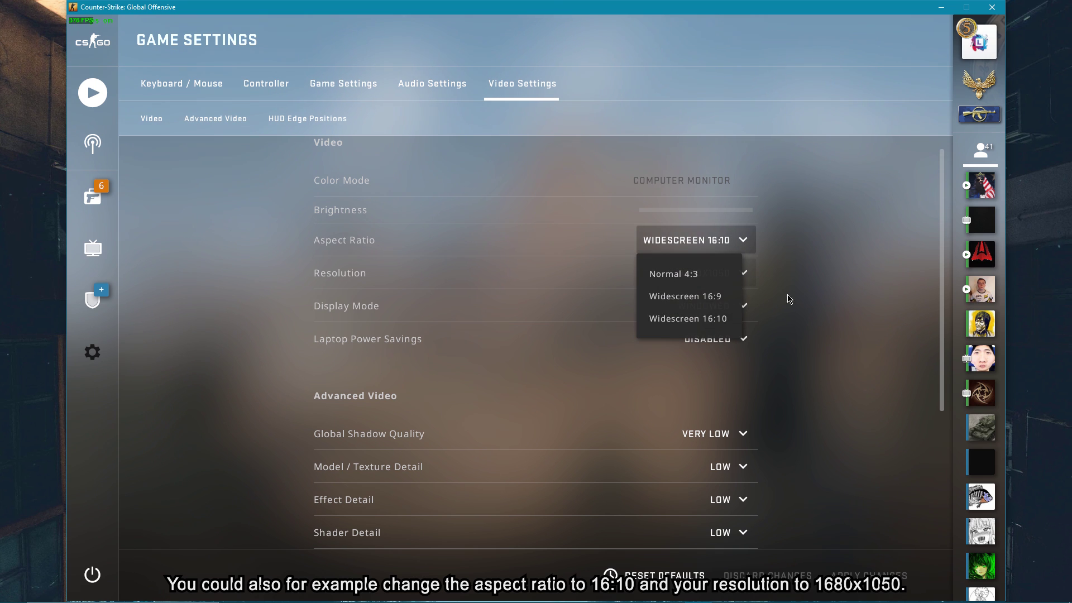
click(804, 295)
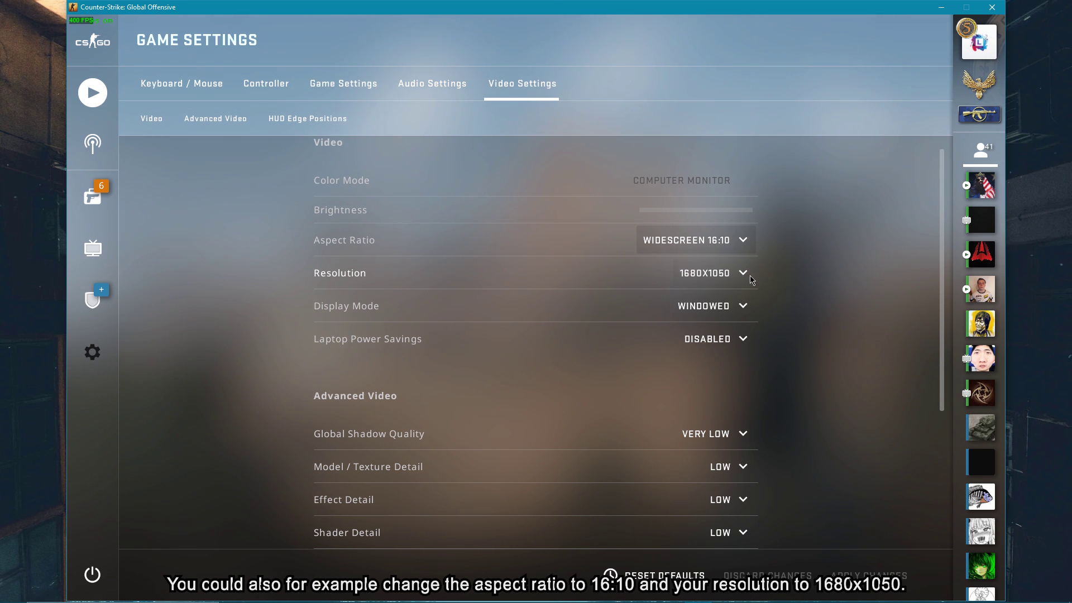
click(749, 279)
click(795, 281)
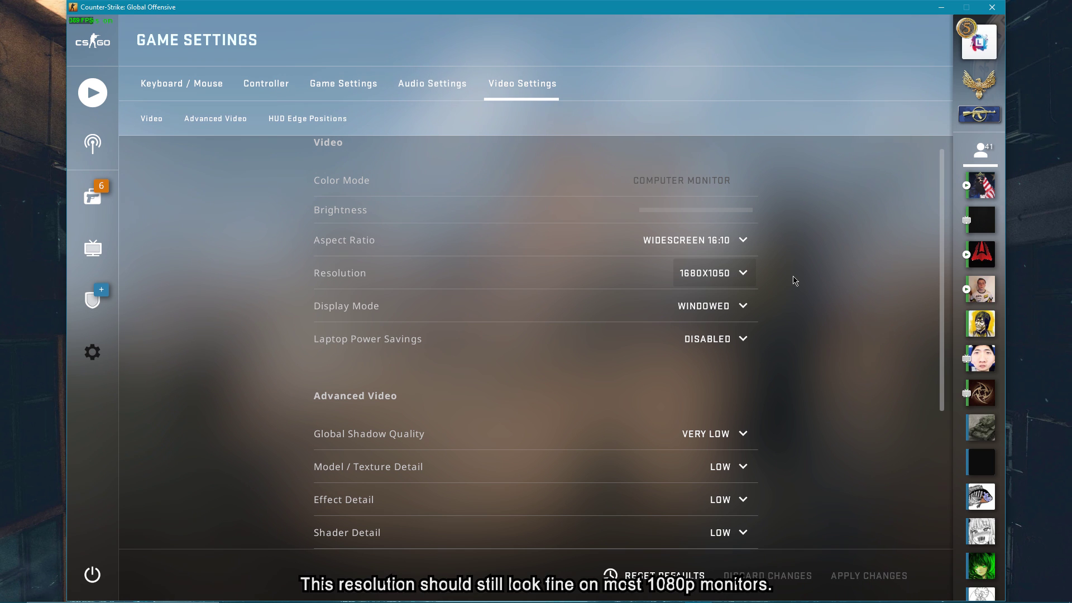
mouse_move(972, 286)
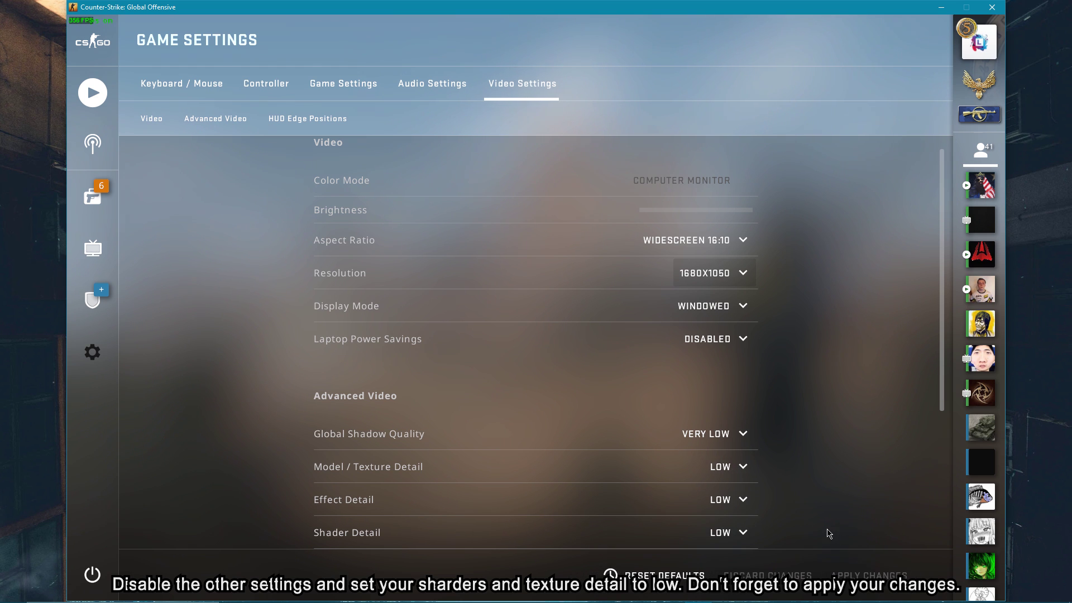
scroll(829, 533, down, 5)
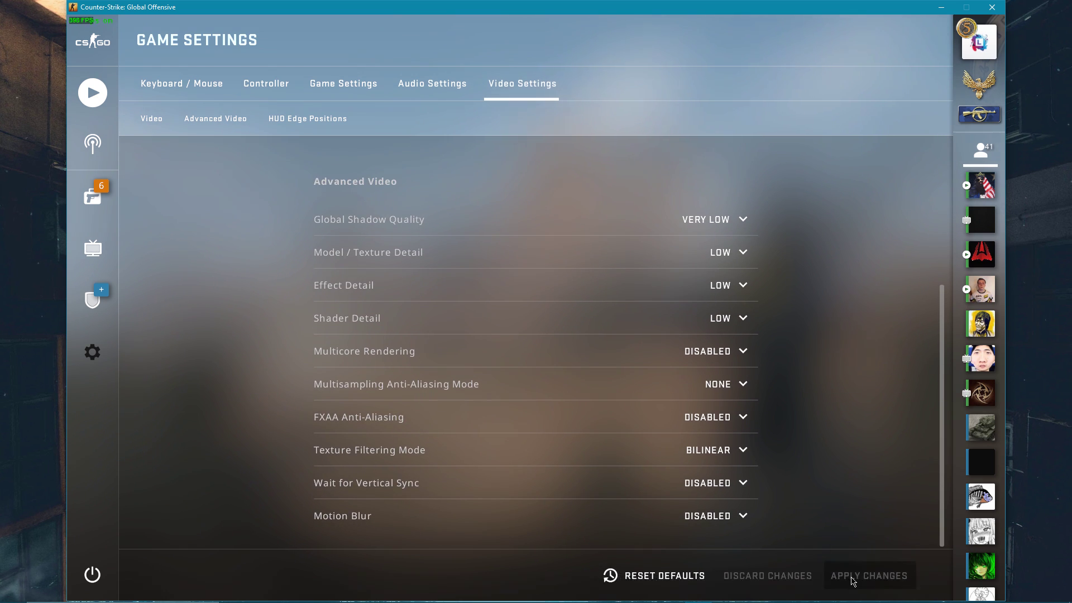
Switch to Task Manager and go to the details entry of the running csgo process
right_click(850, 599)
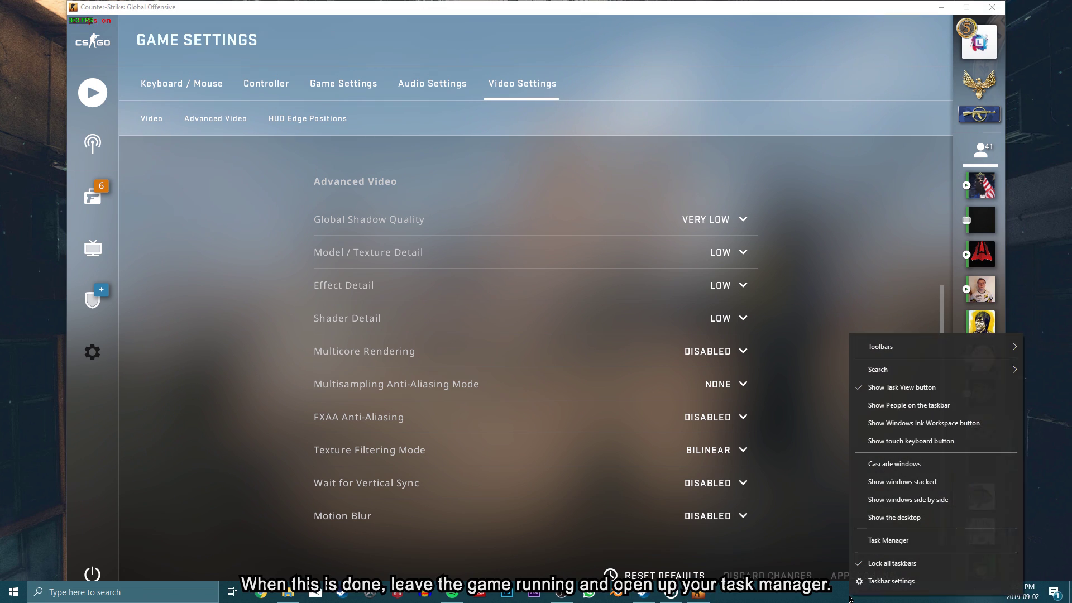
click(875, 540)
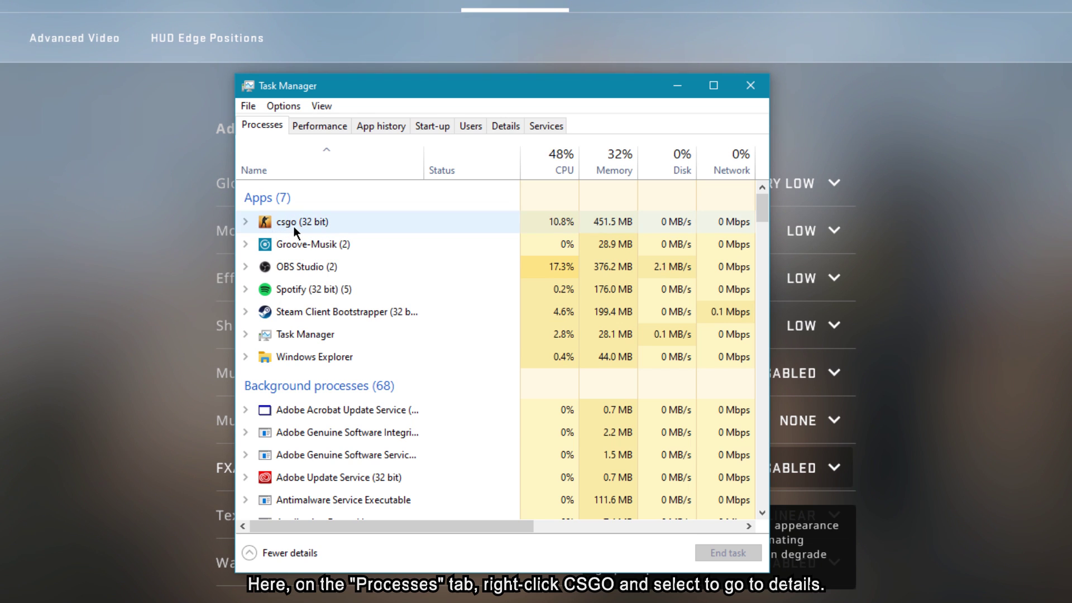
right_click(293, 226)
click(335, 336)
scroll(332, 330, down, 4)
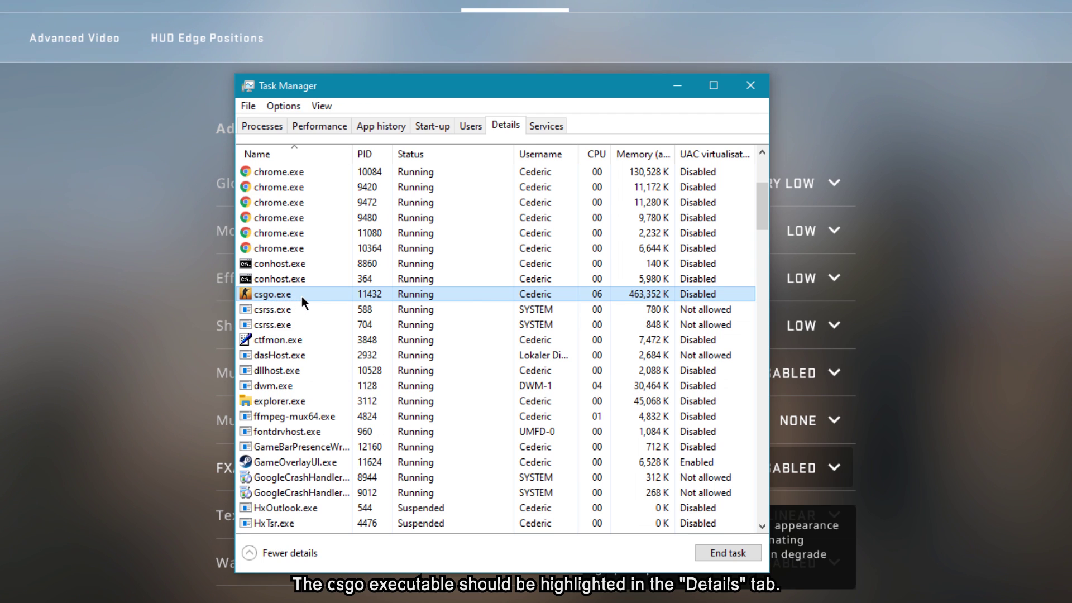
Set the priority of the csgo.exe process to High
right_click(302, 294)
mouse_move(357, 362)
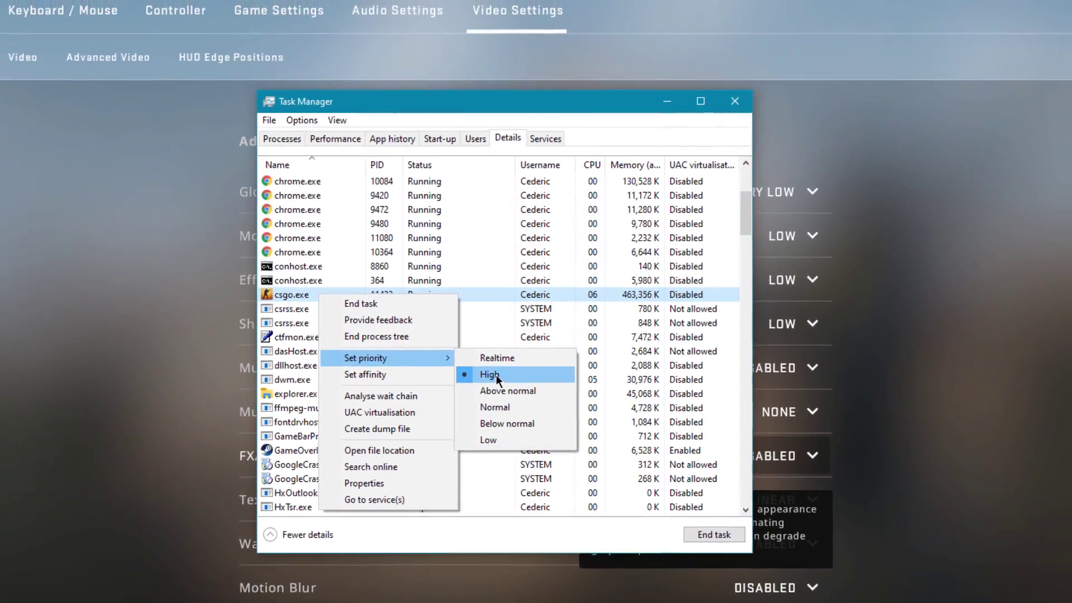
click(496, 375)
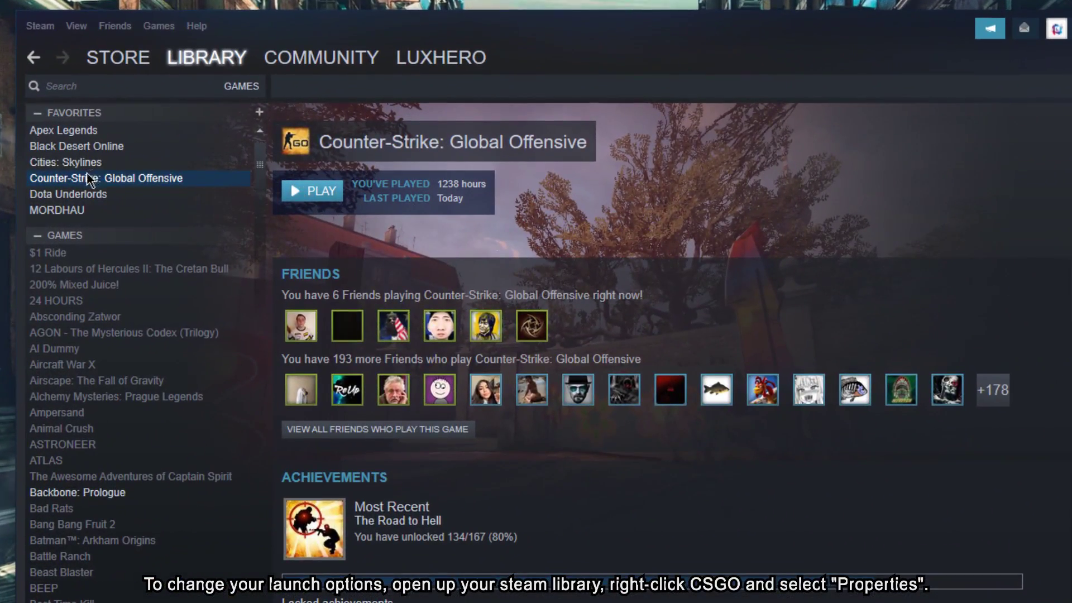
In the Steam library, set the launch options of Counter-Strike: Global Offensive to "+fps_max 0 +cl_showfps 1 -nojoy -nod3d9ex -high -console -novid"
right_click(87, 179)
click(120, 423)
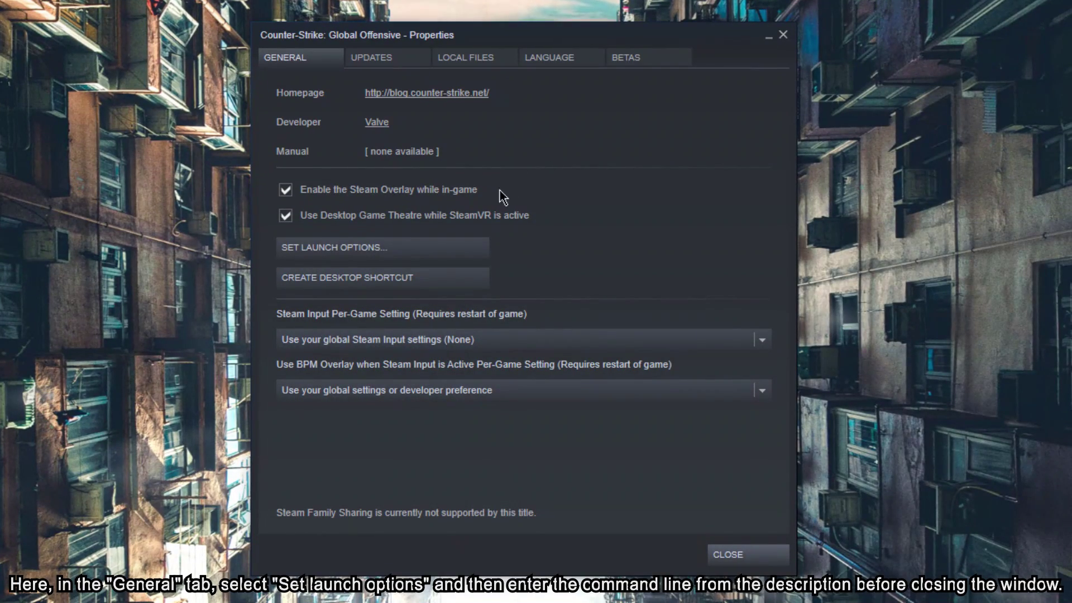
click(354, 249)
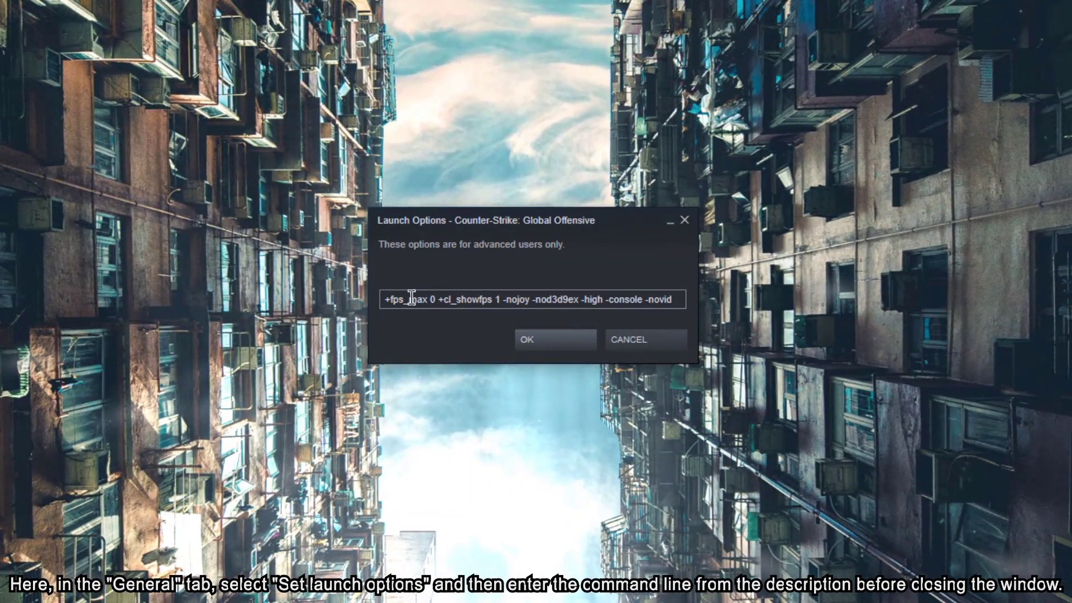
click(388, 299)
key(ctrl+a)
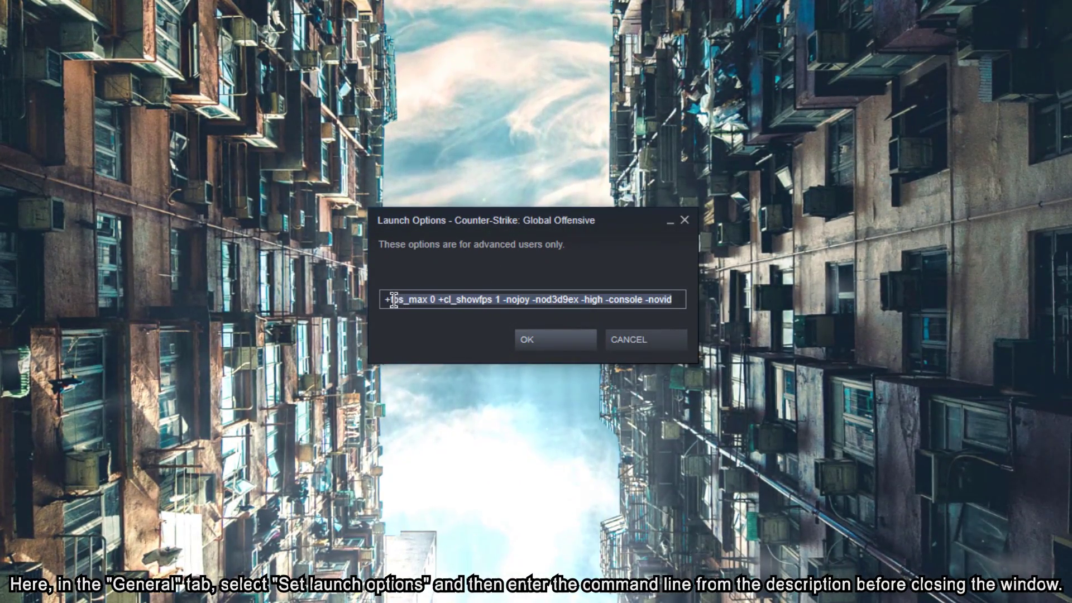
text(+fps_max 0 +cl_showfps 1 -nojoy -nod3d9ex -high -console -novid)
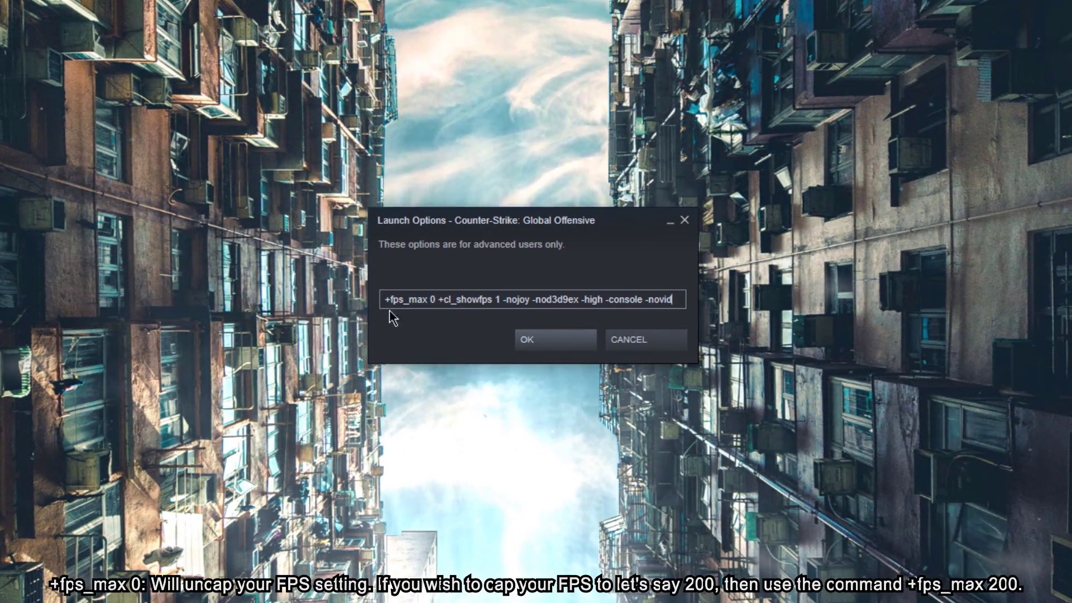
Try +fps_max 200 in the launch options and restore the value to +fps_max 0
click(433, 300)
text(20)
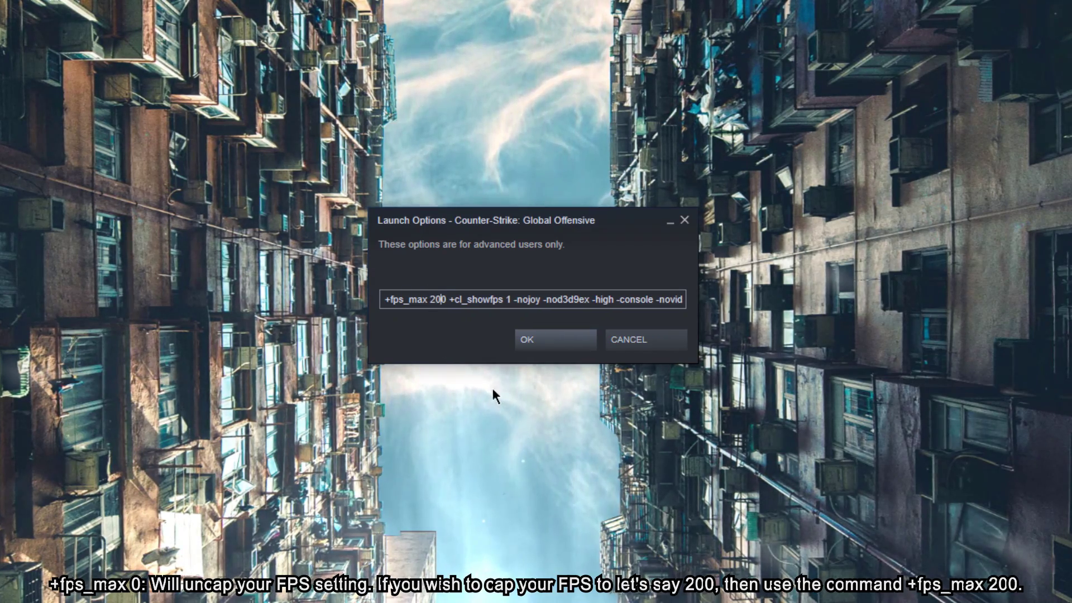
key(BackSpace)
key(BackSpace)
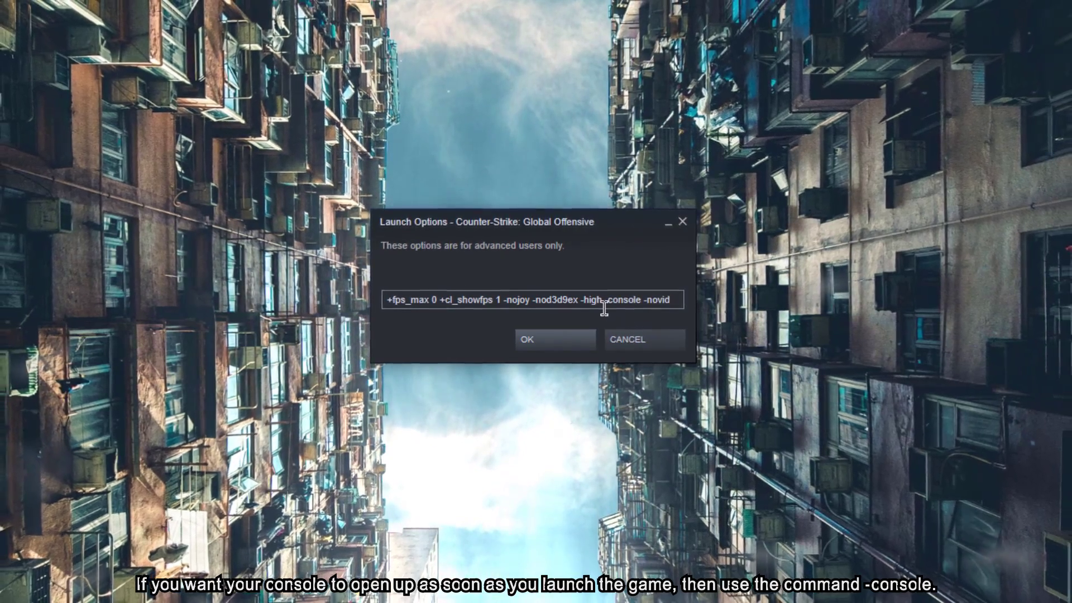
drag(605, 309, 673, 302)
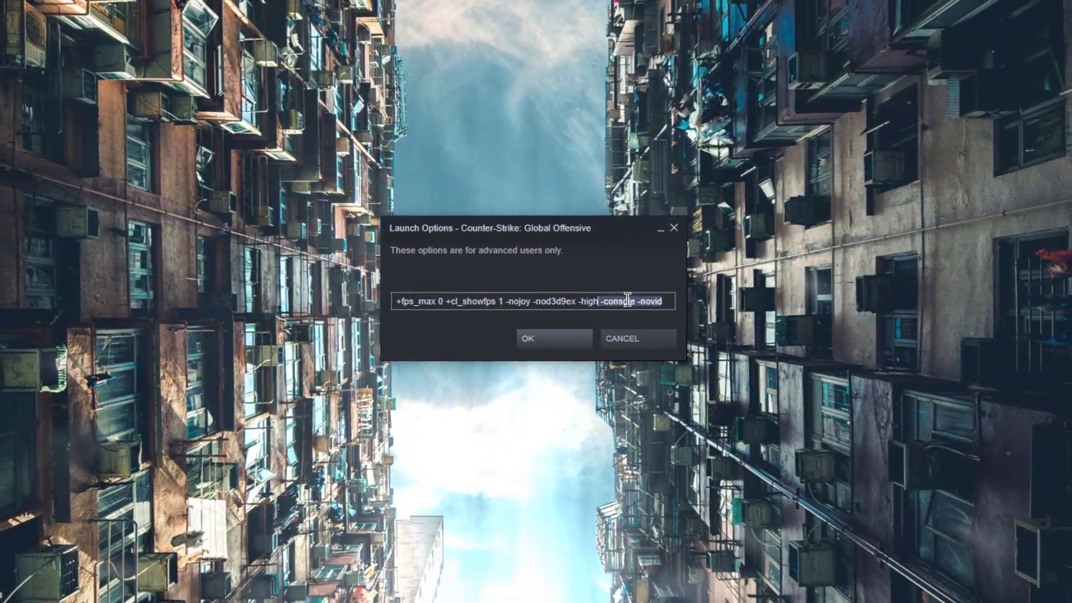
click(637, 302)
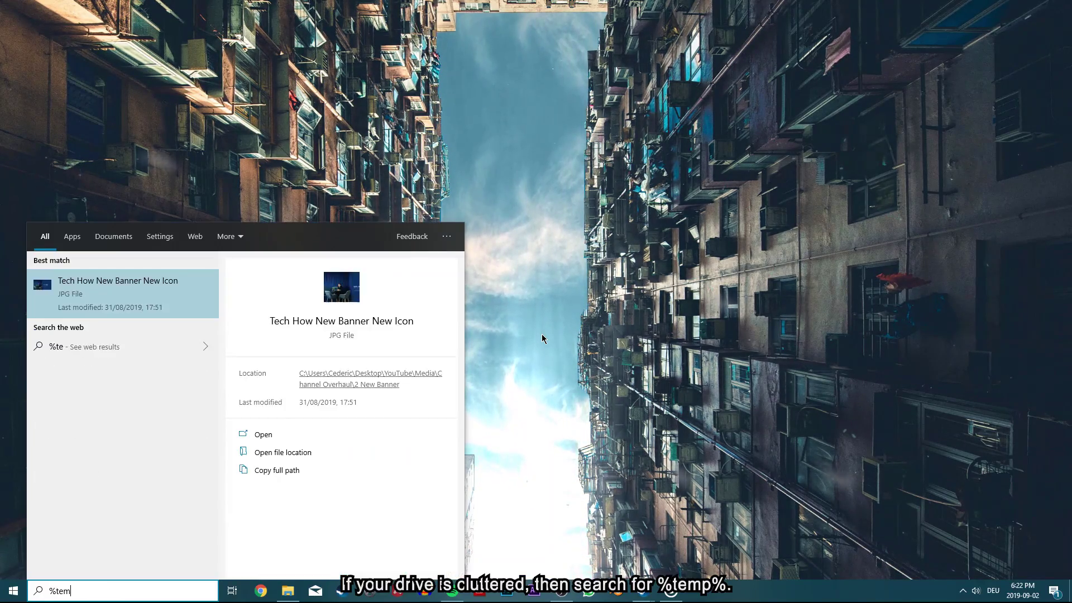
Open the %temp% folder through the Windows search and delete all its contents, continuing with administrator permission for all current items
text(p%)
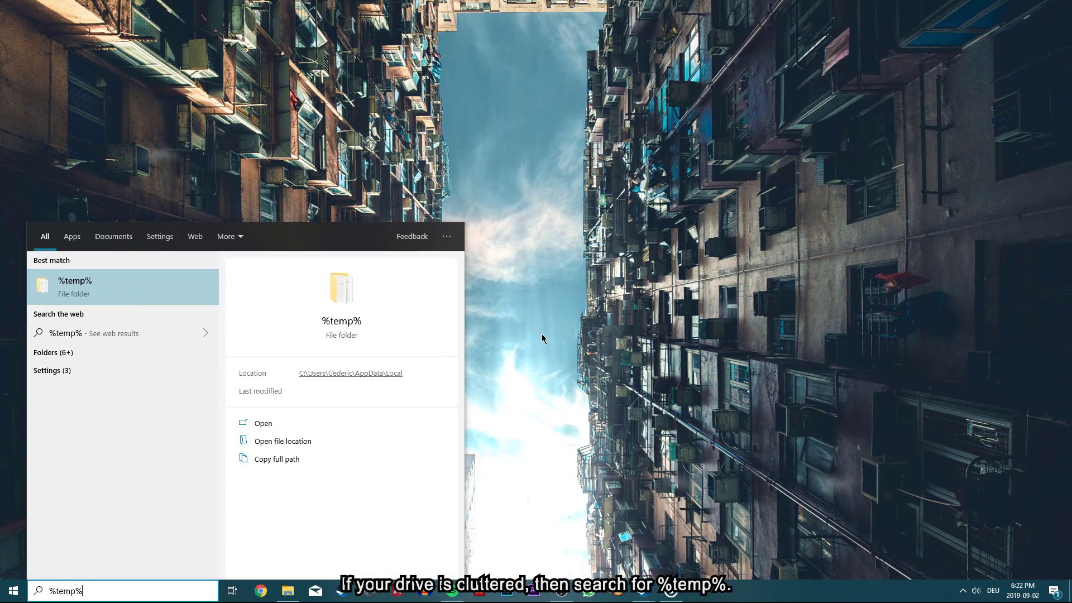
key(Return)
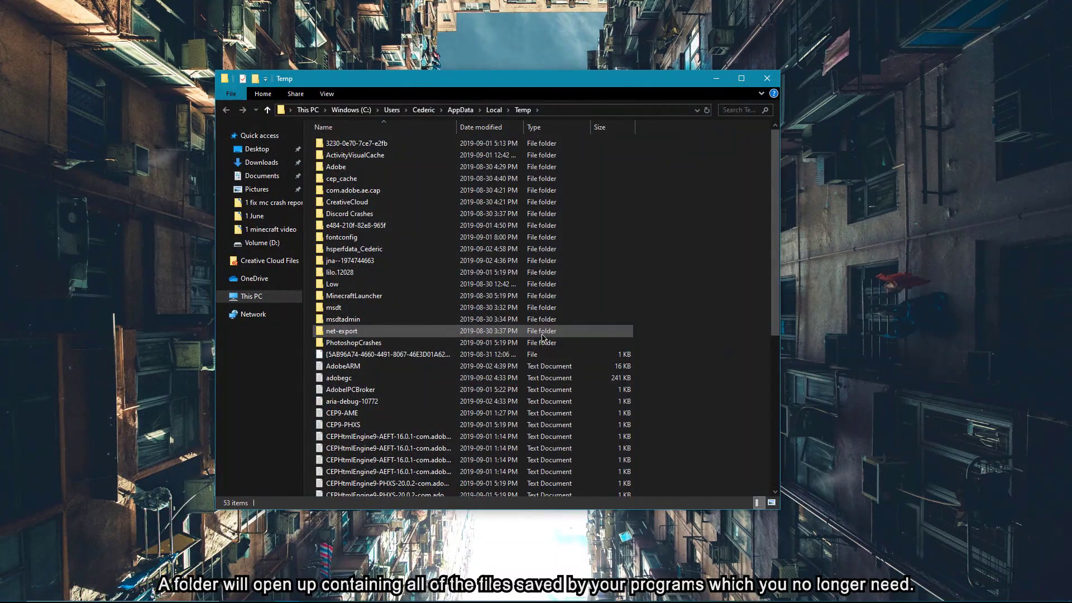
key(ctrl+a)
right_click(464, 249)
click(485, 432)
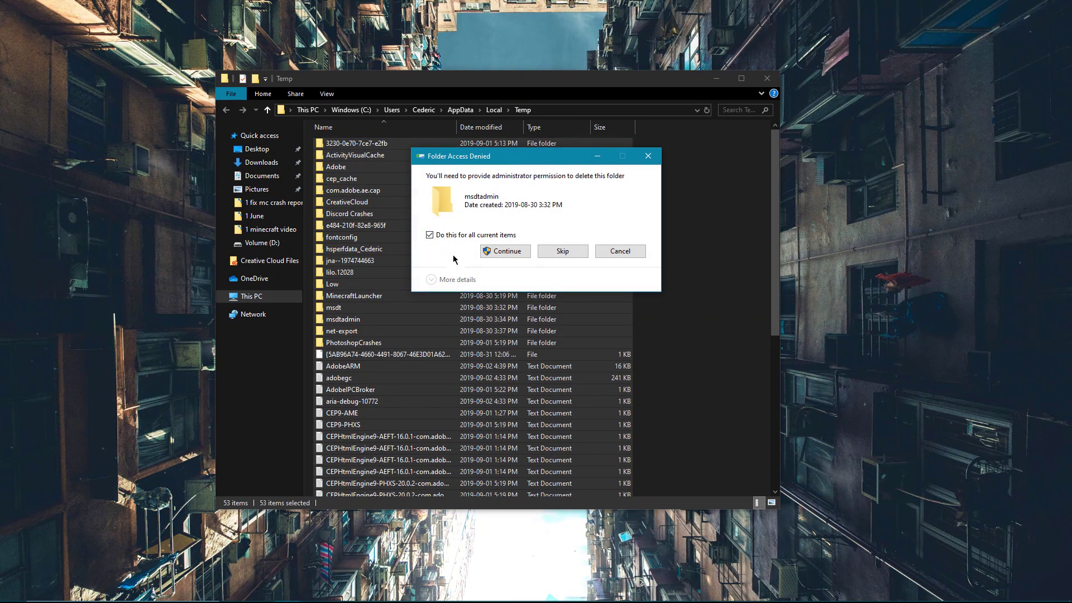
click(502, 251)
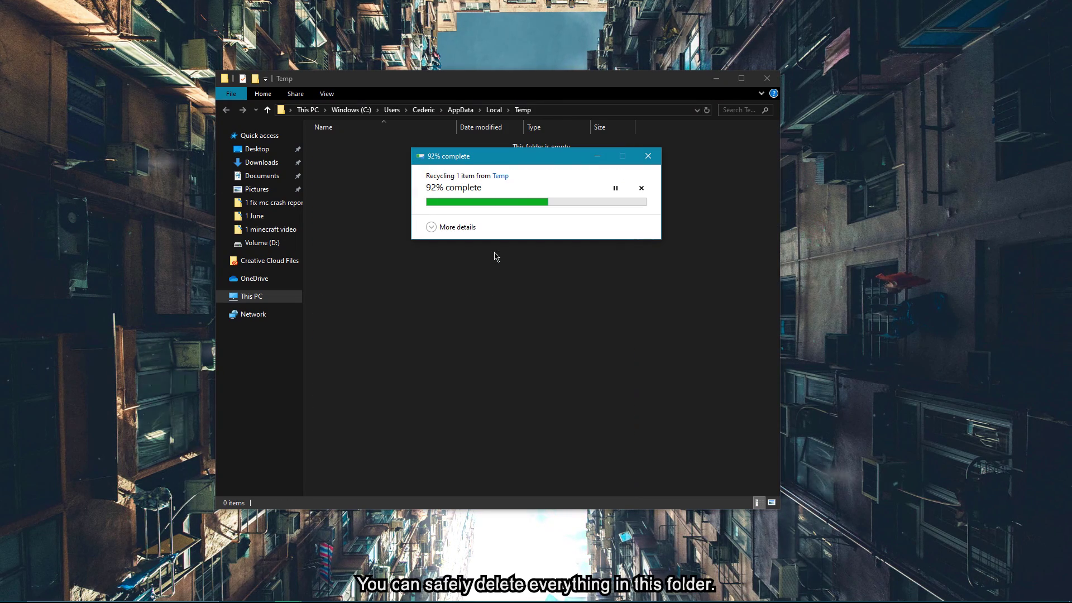